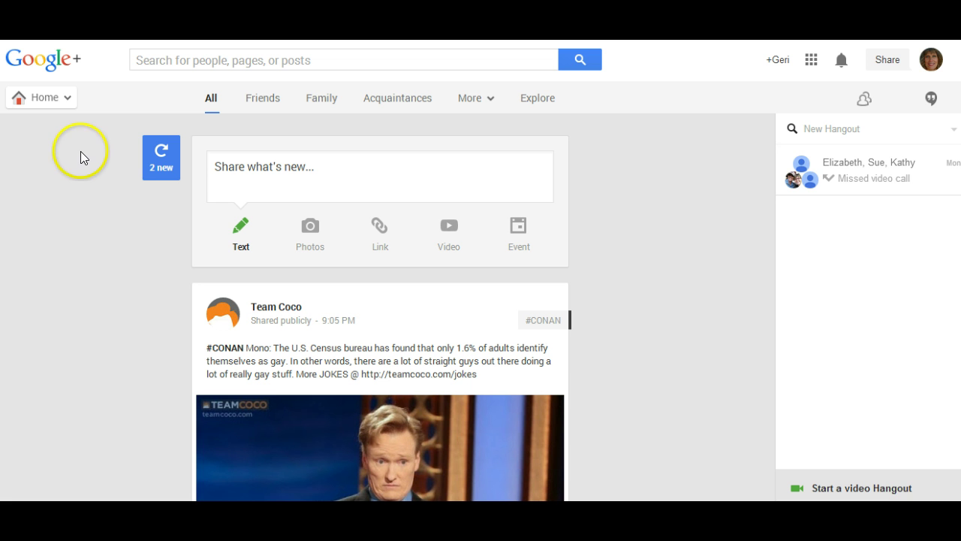
- Bring up the Google+ navigation menu listing Profile, People, Photos and Communities
mouse_move(53, 104)
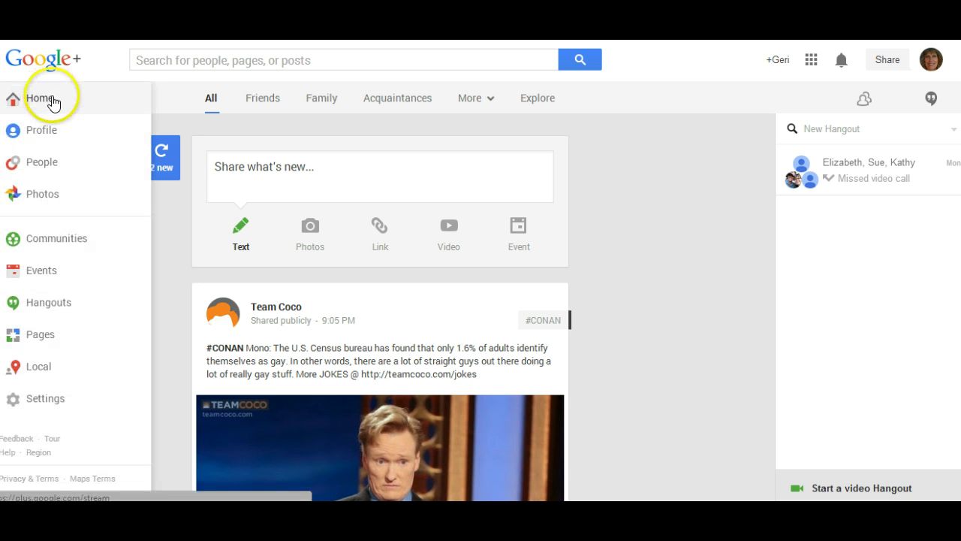
- Go to People and show the Your circles view with contacts and existing circles
left_click(45, 165)
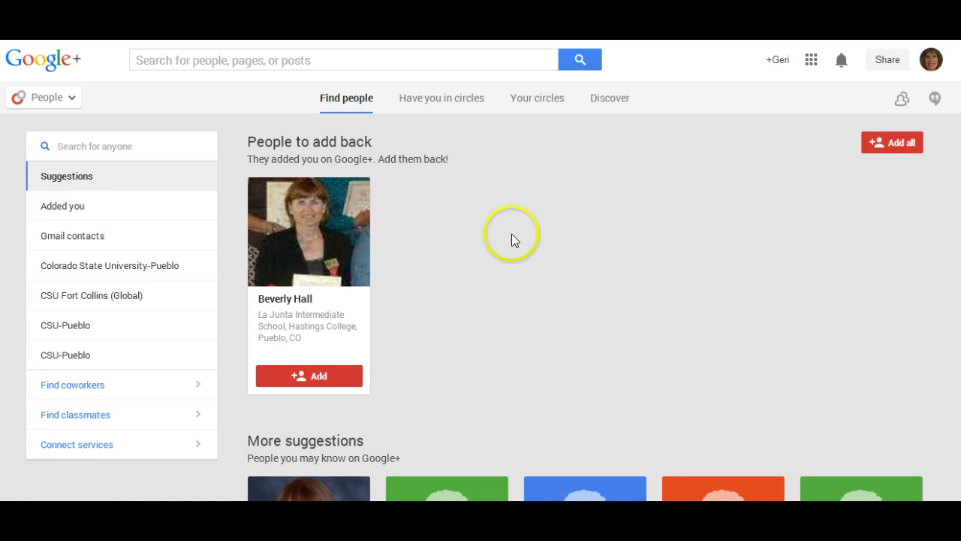
left_click(531, 104)
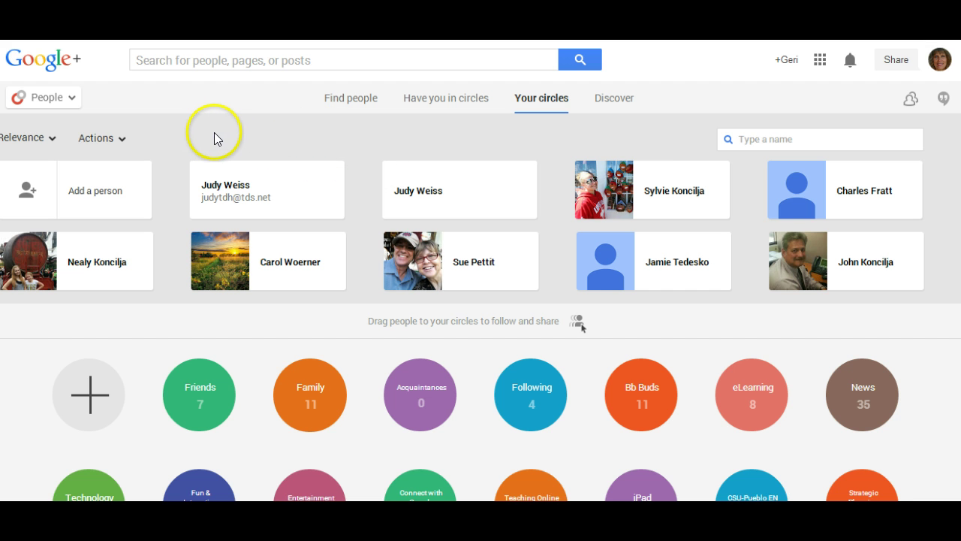
- Create a circle named 'DKG Example Call' and enter the first contact's e-mail address
left_click(93, 396)
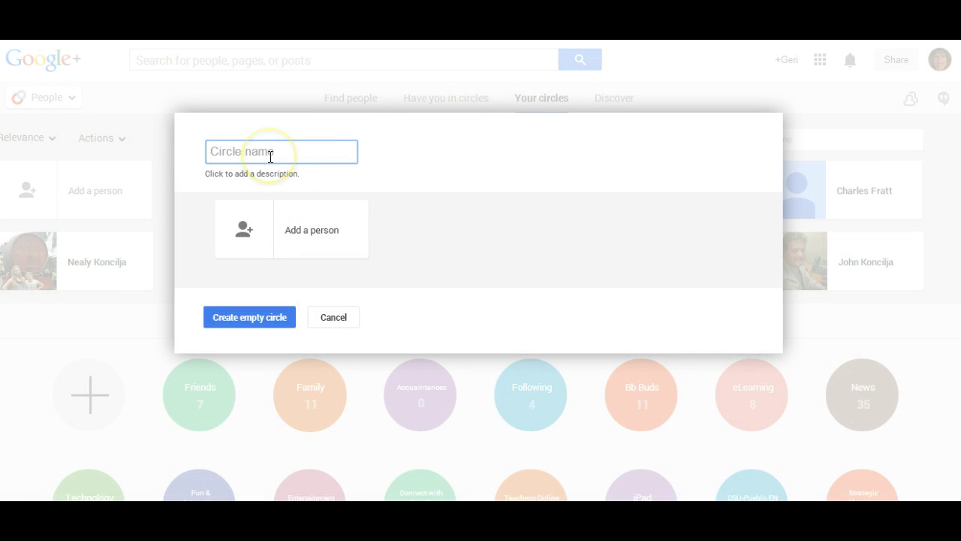
type("DKG Example Call")
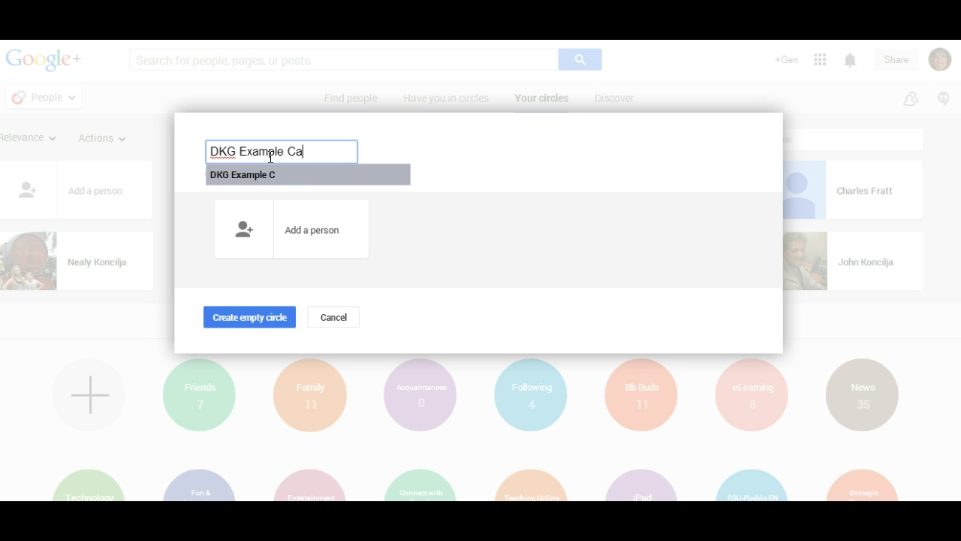
left_click(313, 233)
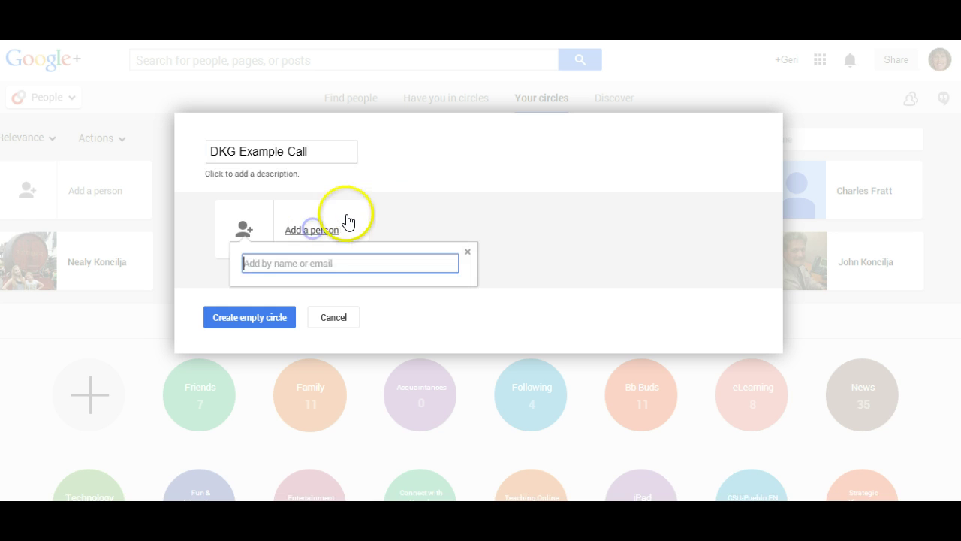
left_click(334, 265)
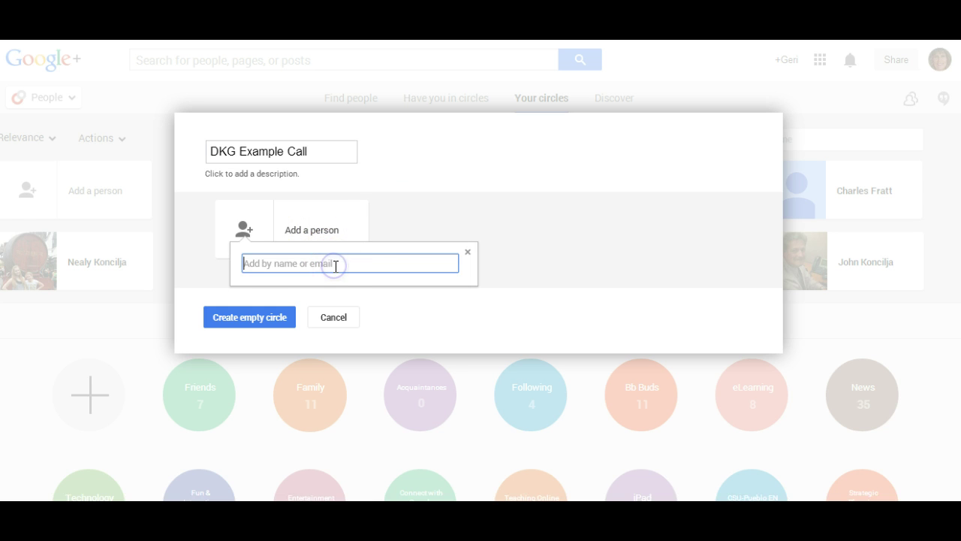
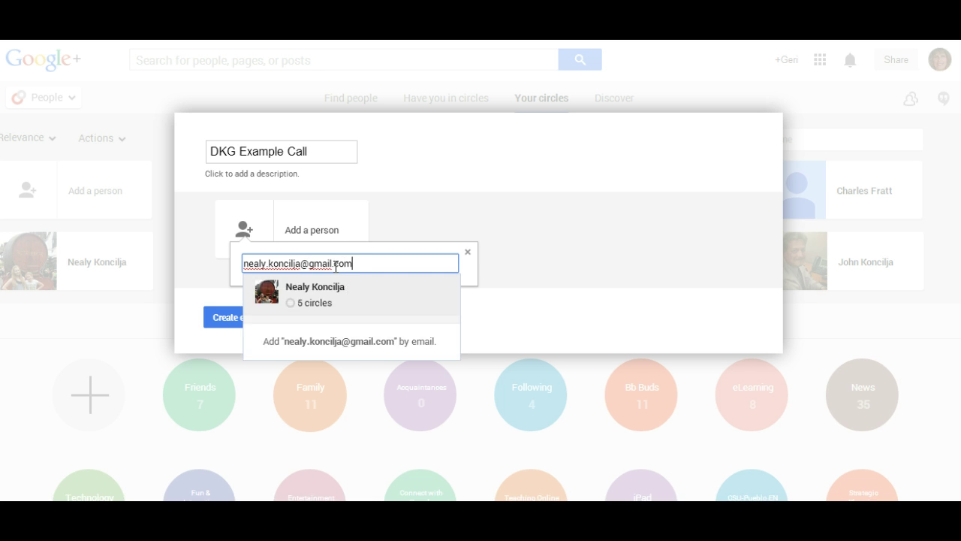
- Add the first contact plus two more found by name search, then close the add-more prompt
left_click(322, 290)
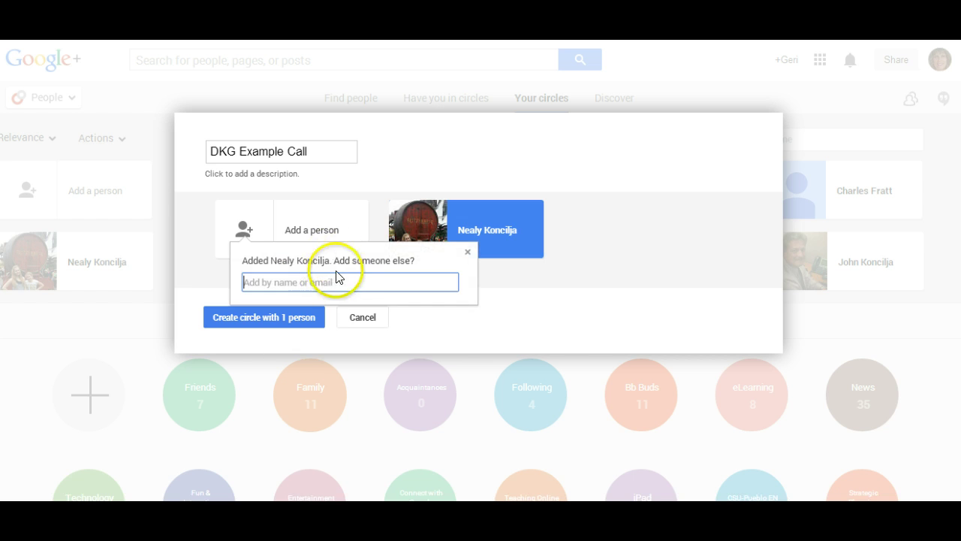
left_click(322, 278)
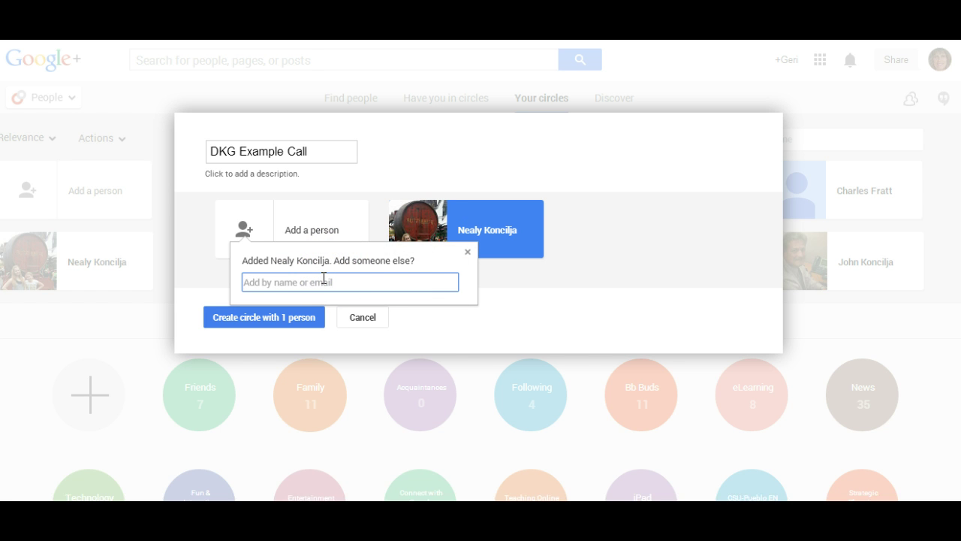
type("alice")
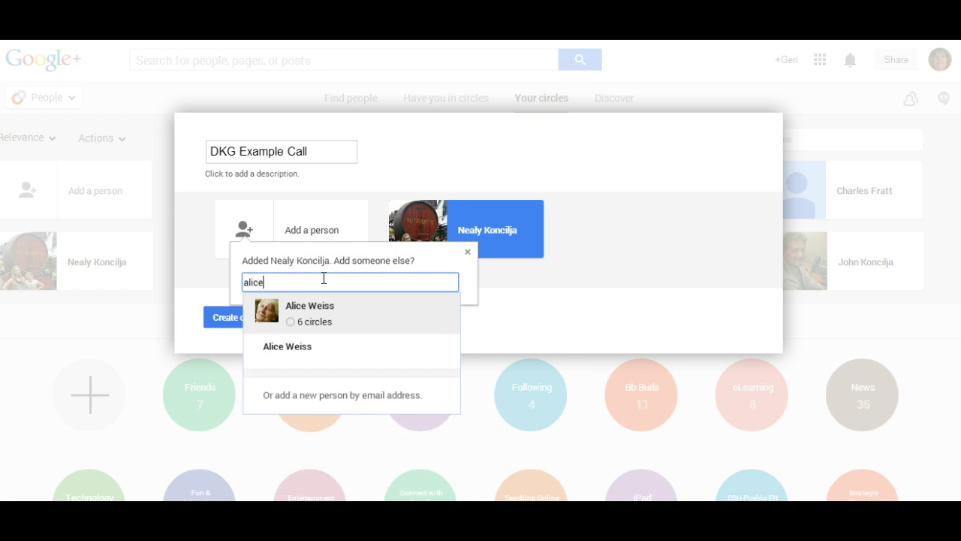
left_click(326, 310)
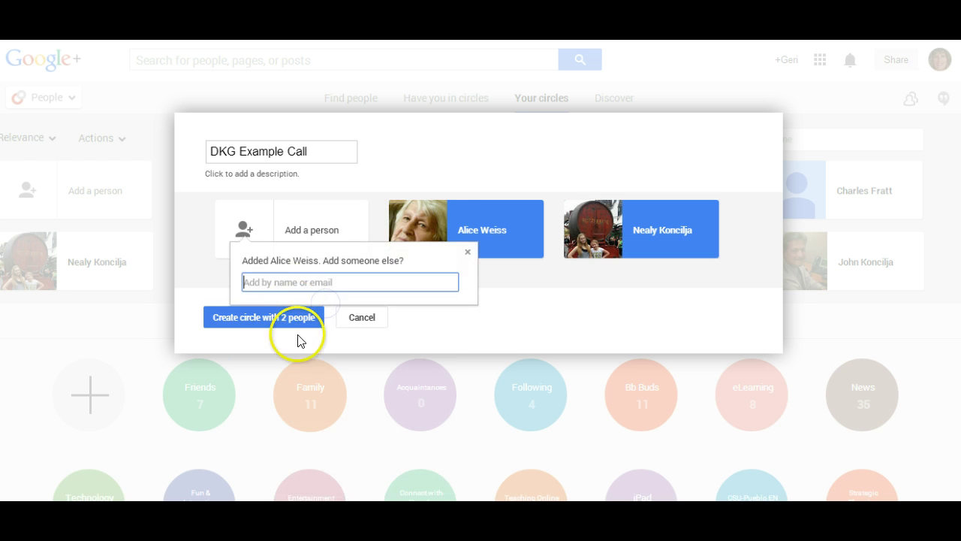
left_click(282, 283)
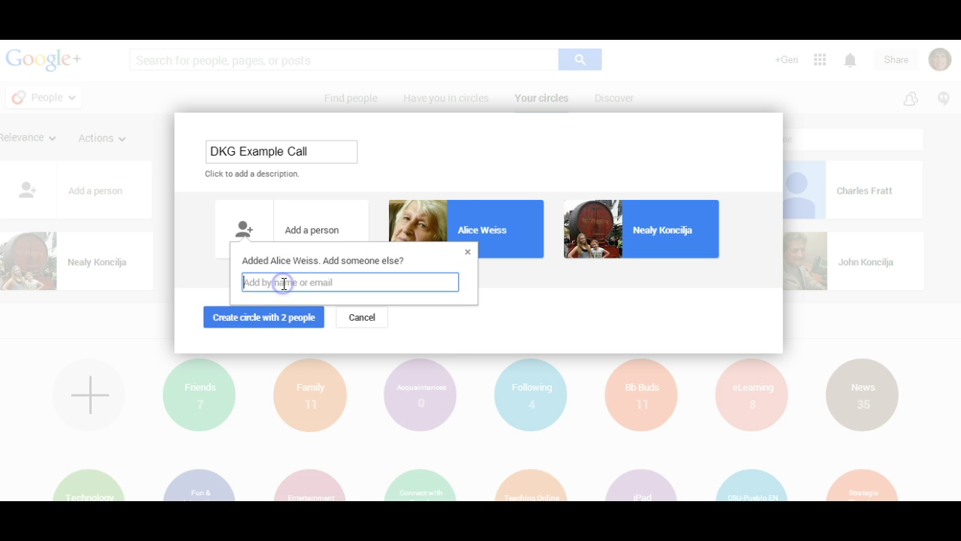
type("syl")
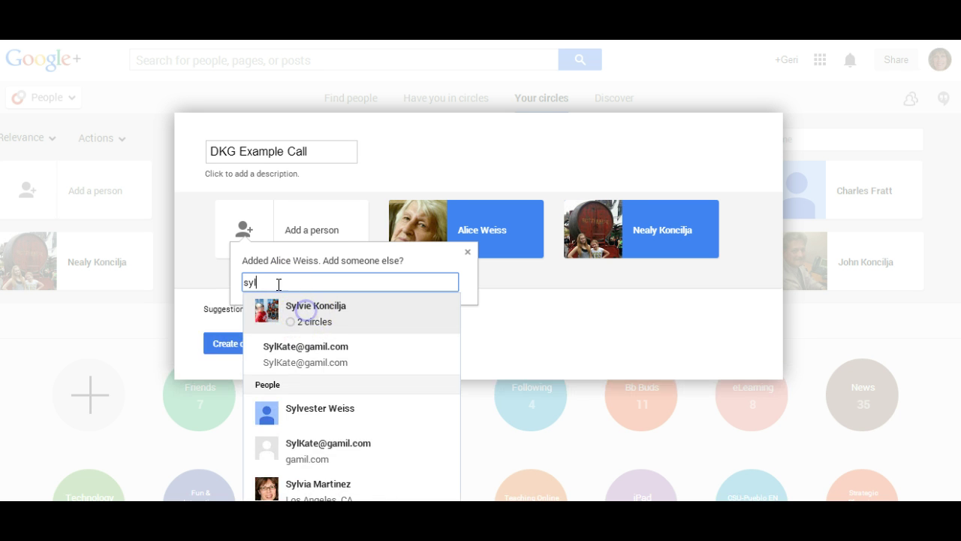
left_click(305, 310)
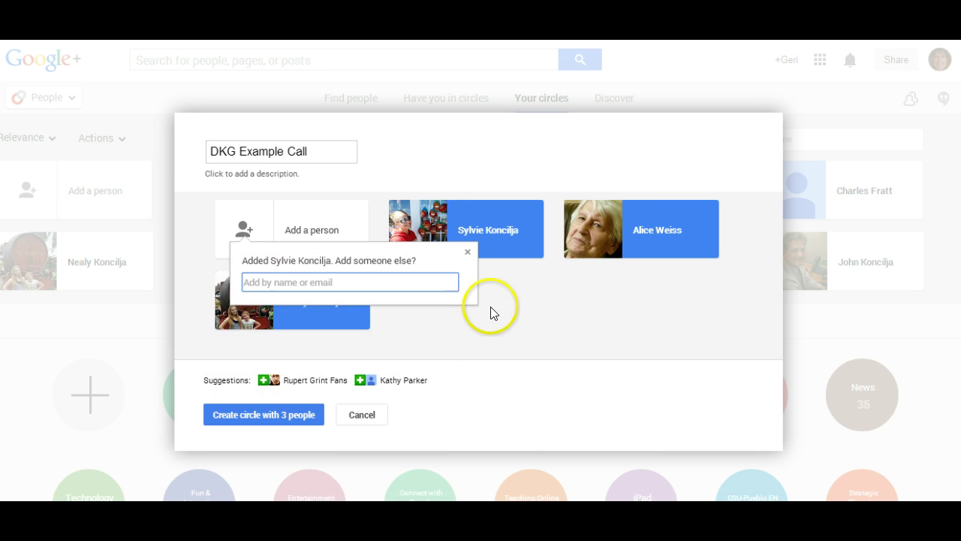
left_click(467, 253)
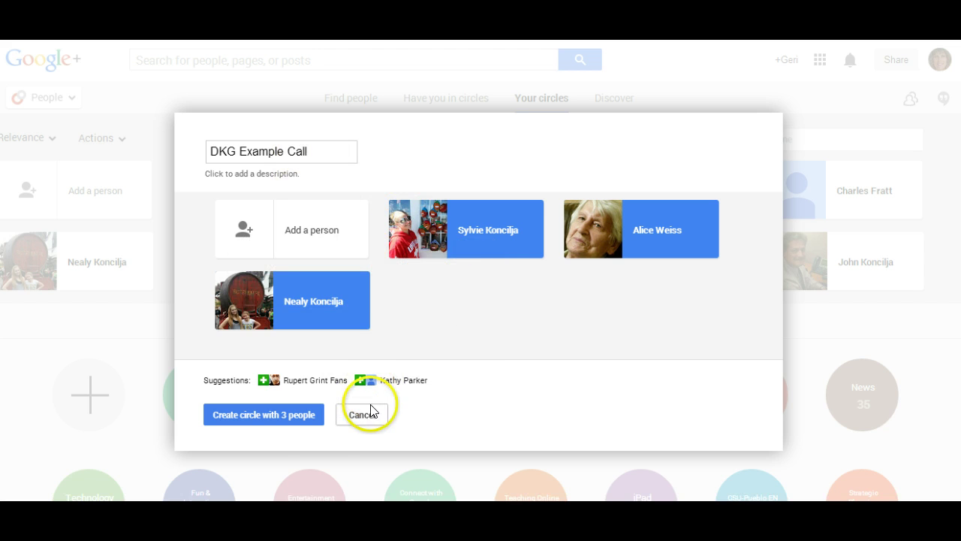
- Confirm 'Create circle with 3 people' so DKG Example Call appears among the circles
left_click(259, 412)
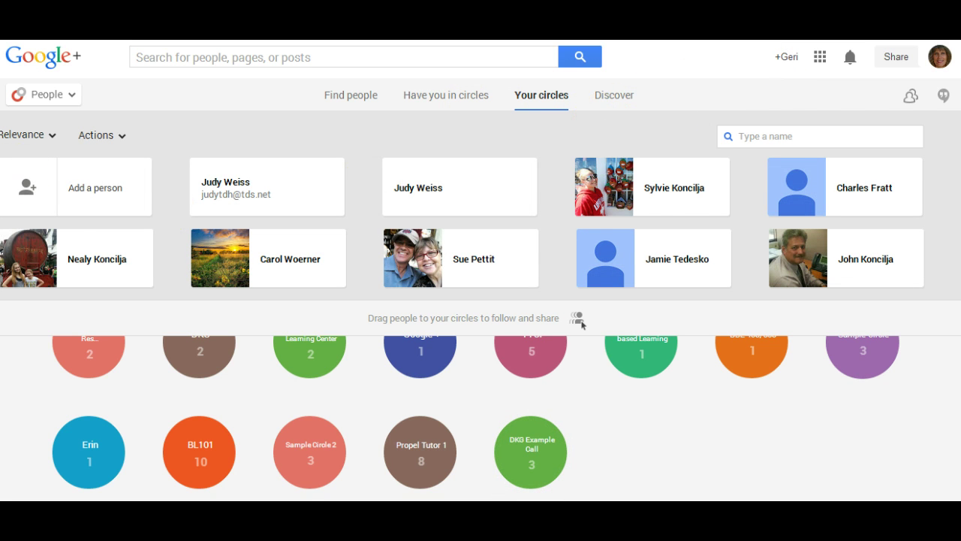
mouse_move(43, 97)
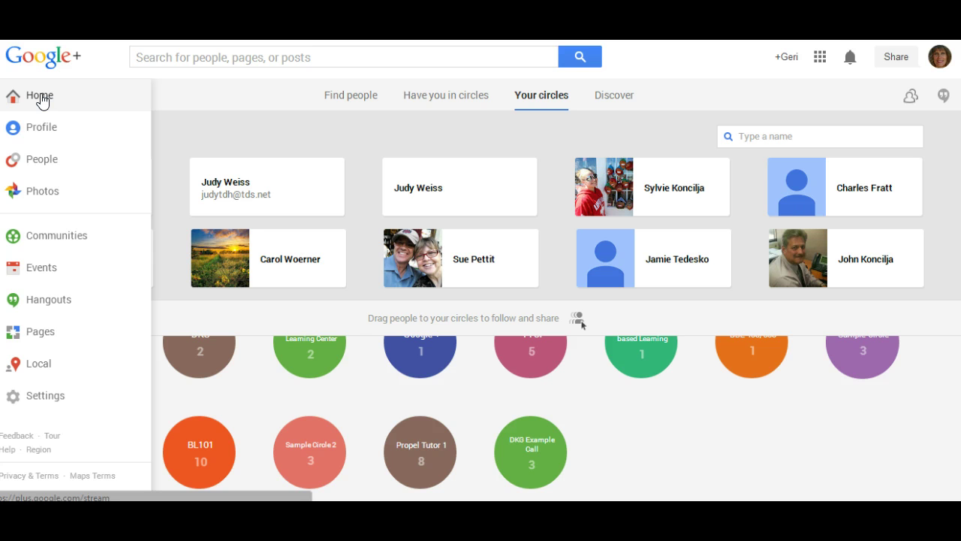
- Return to the Home stream with the Hangouts list showing alongside
left_click(40, 96)
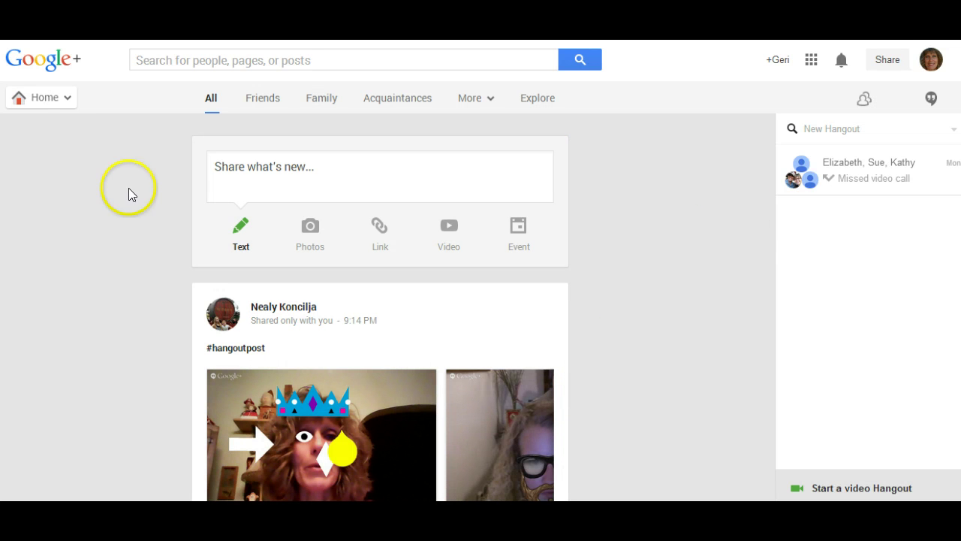
mouse_move(39, 97)
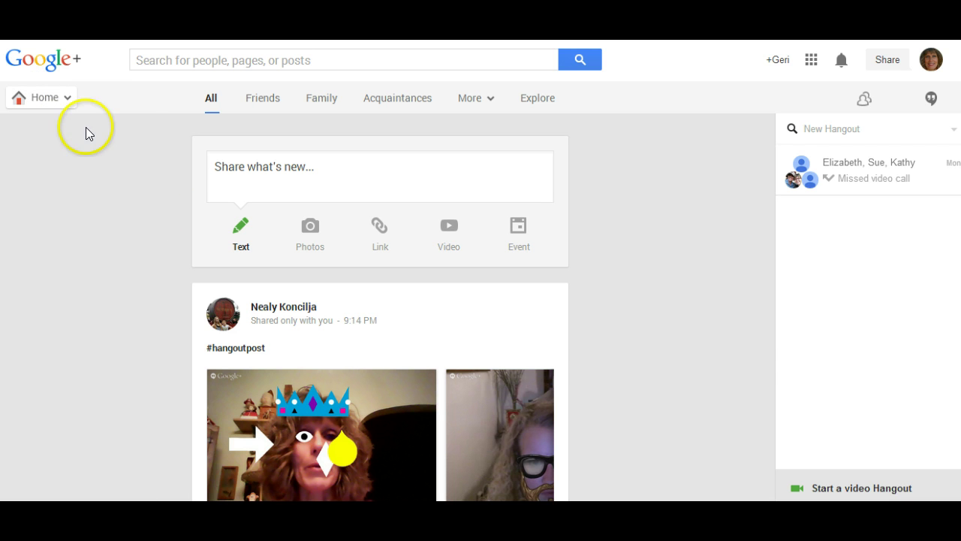
left_click(38, 98)
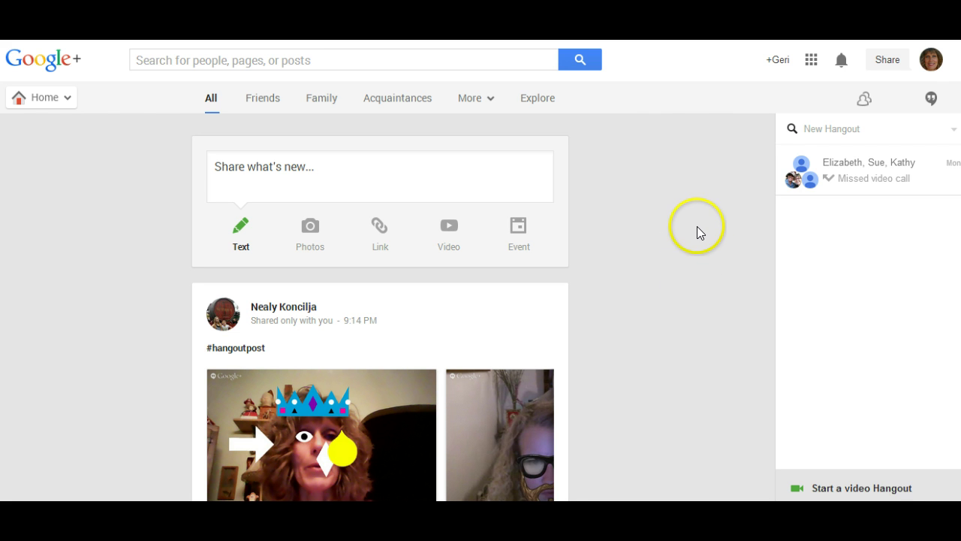
- Search a contact for a new hangout, add them, then remove them from the To: field
left_click(804, 128)
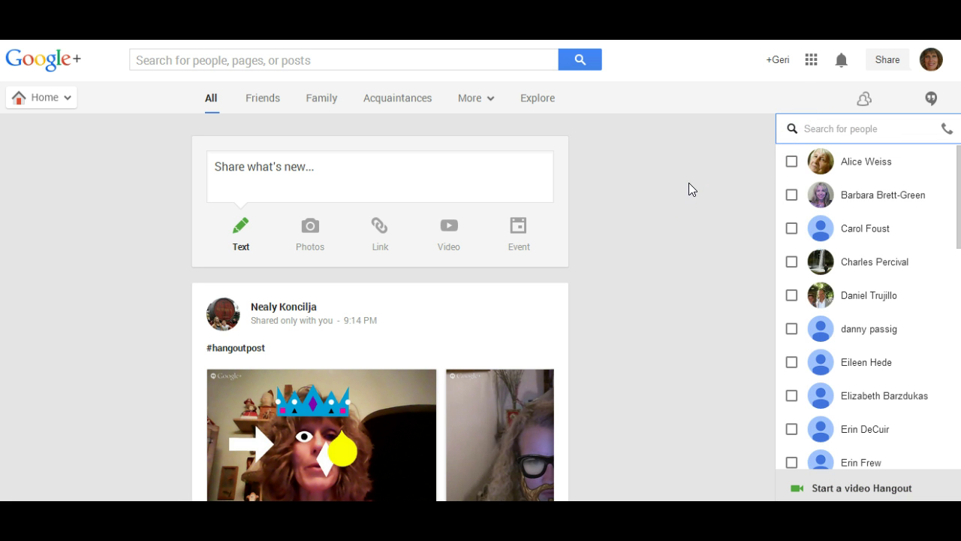
type("nealy")
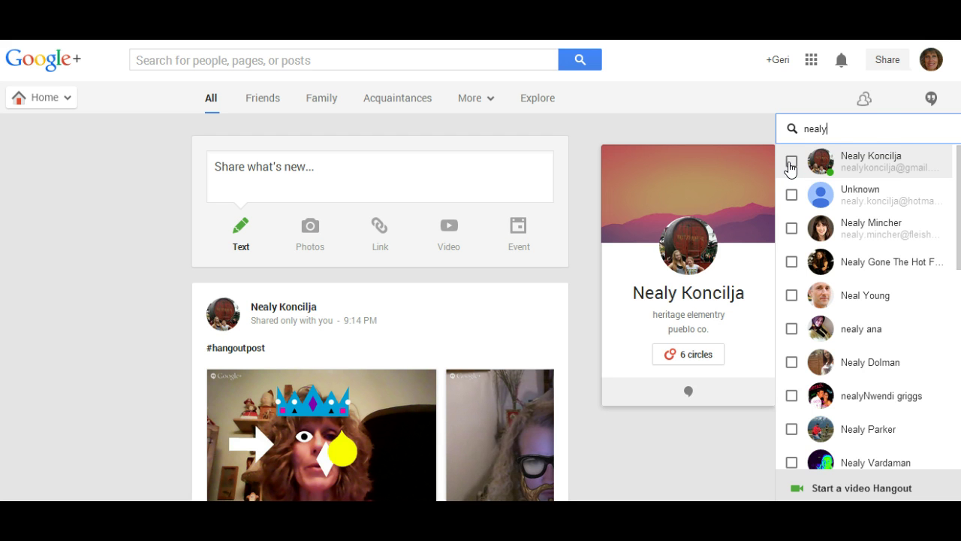
left_click(792, 163)
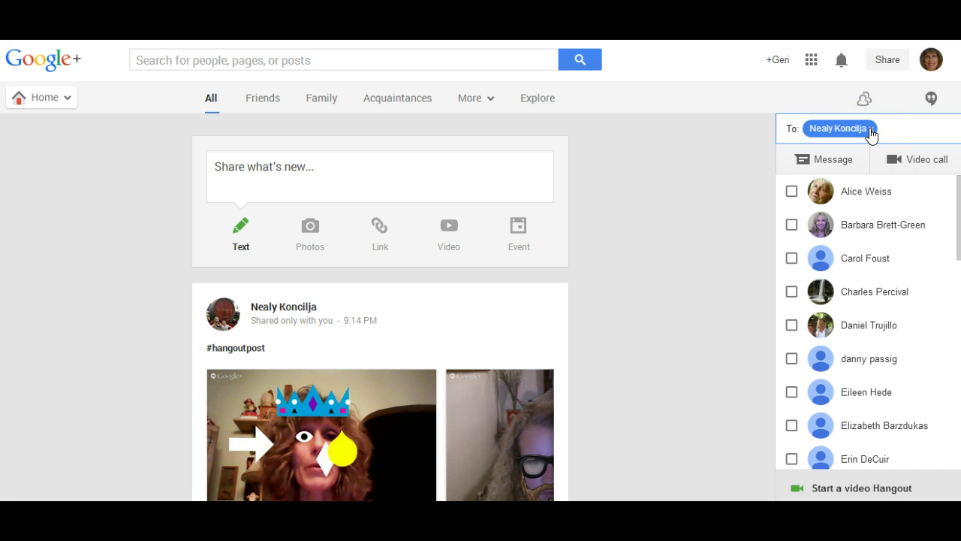
left_click(871, 132)
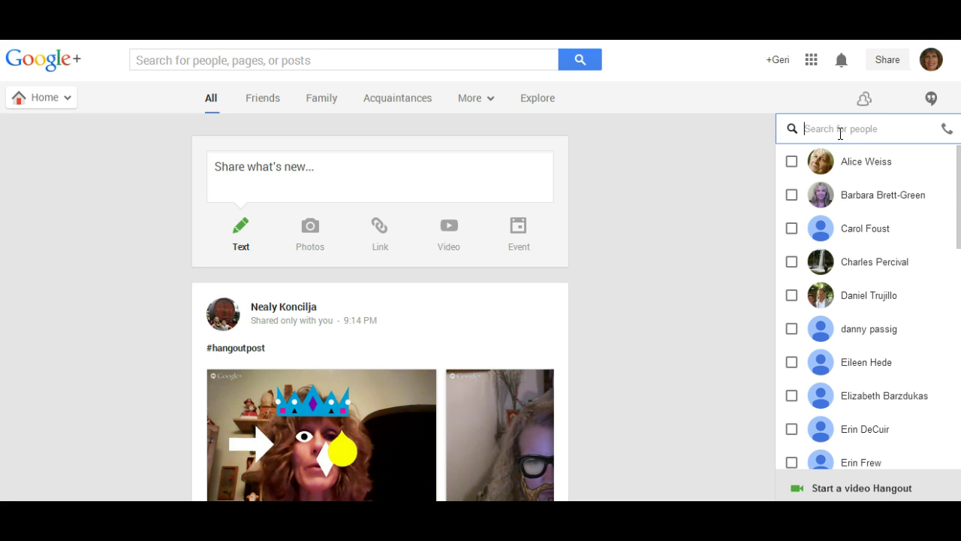
- Search 'DK' and add the 'DKG Example Call' circle as the hangout's recipient
type("D")
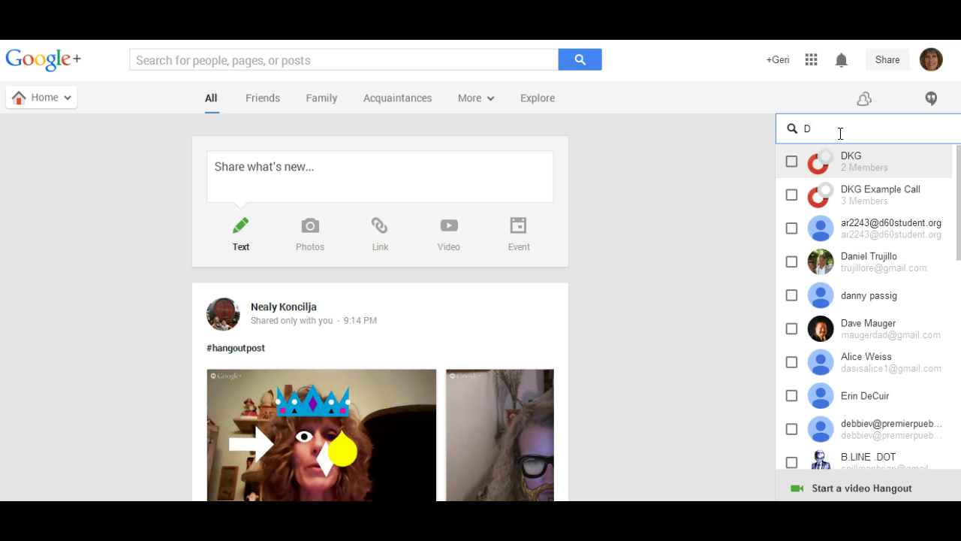
type("KG")
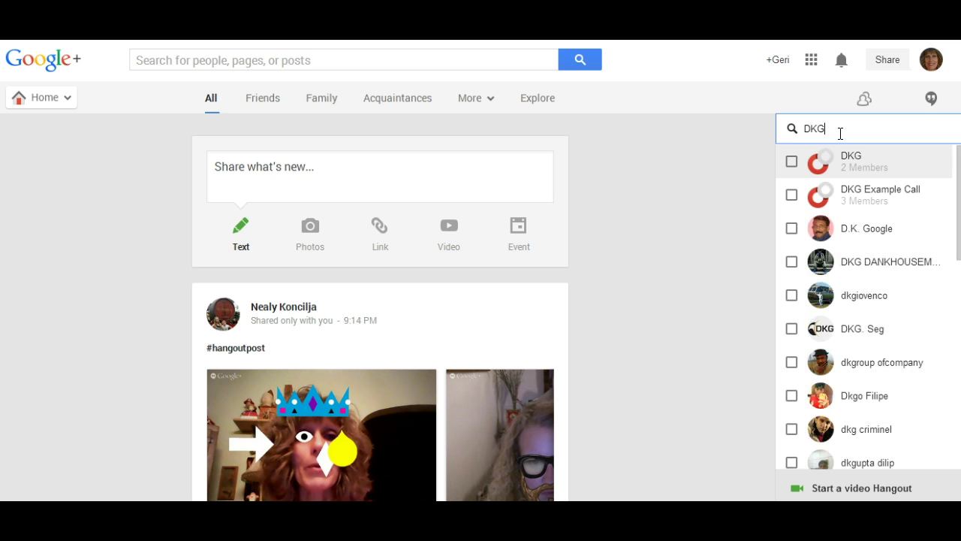
left_click(827, 134)
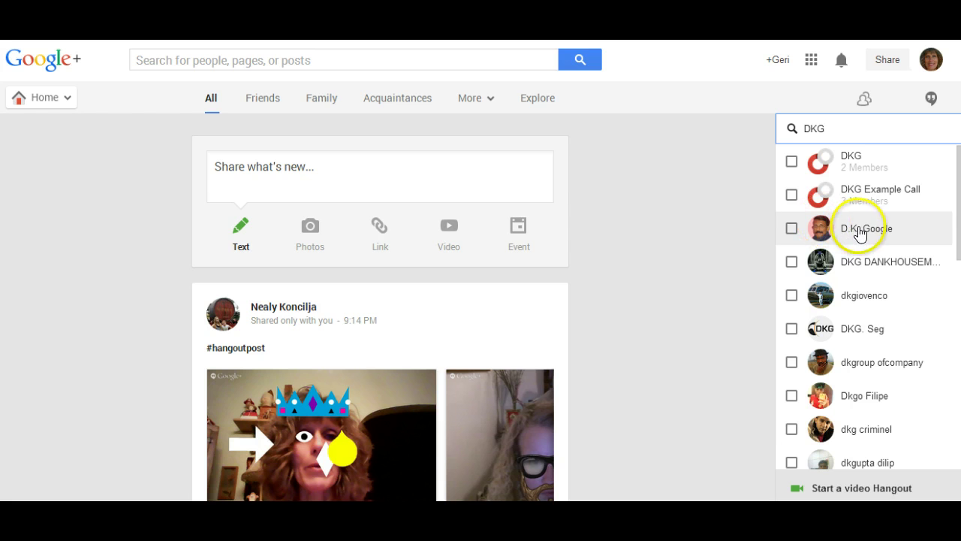
mouse_move(794, 218)
left_click(791, 194)
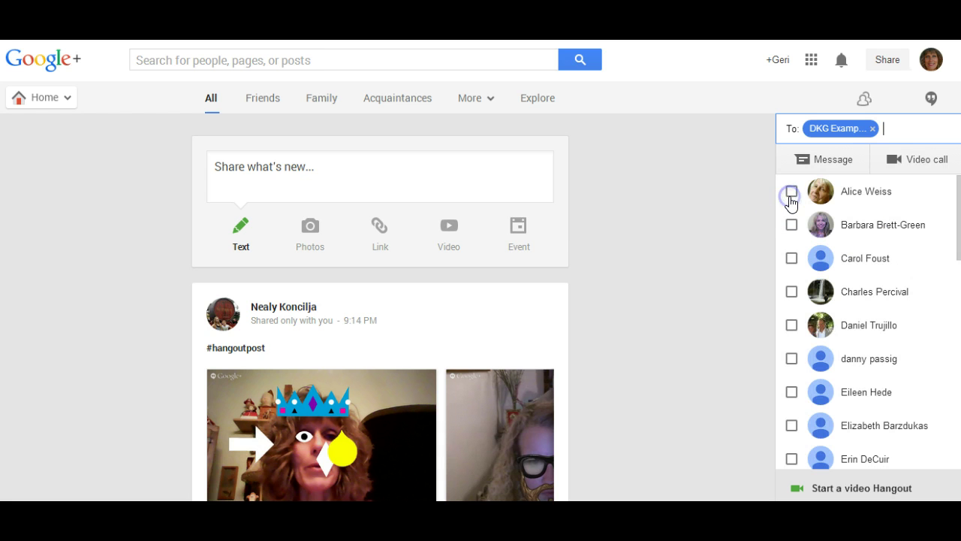
left_click_drag(790, 192, 847, 133)
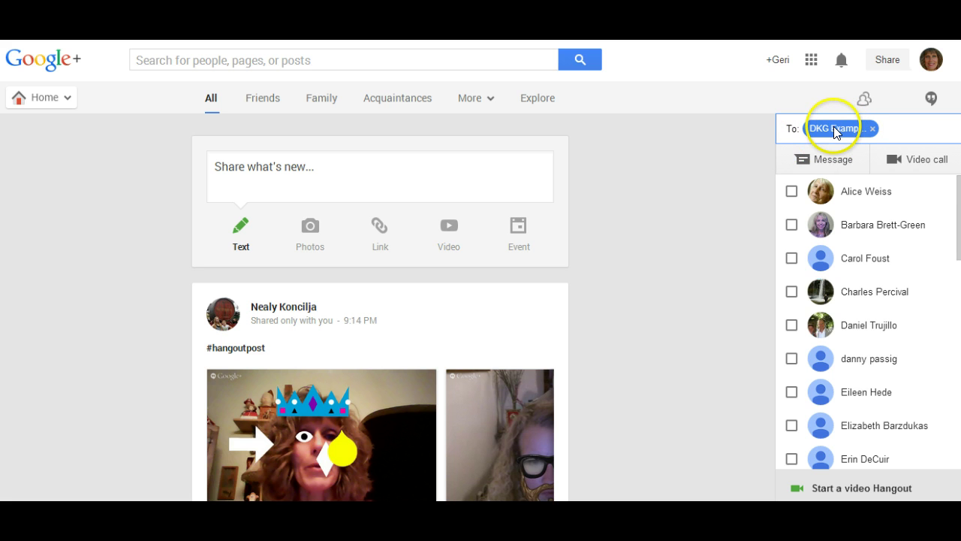
left_click(841, 134)
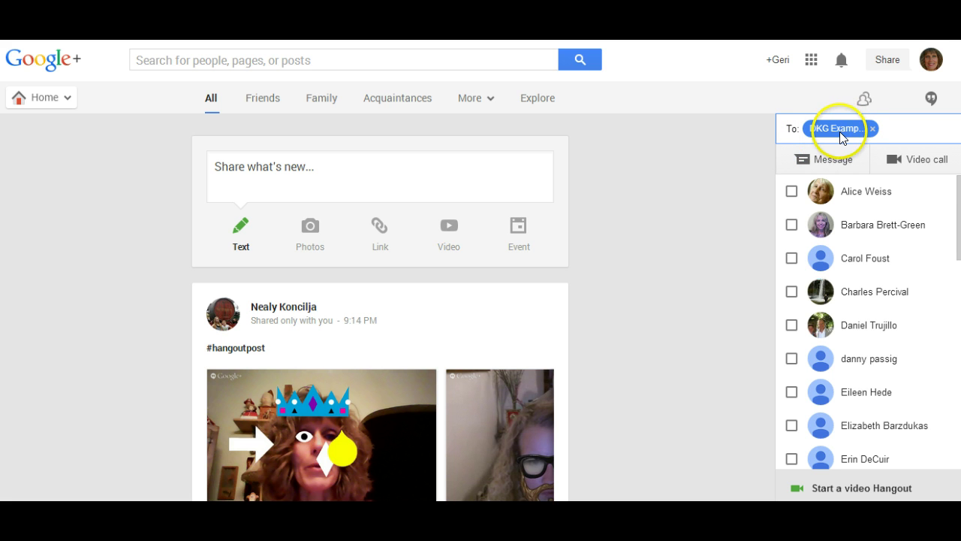
- Start a video hangout with the DKG Example Call circle using the Video call button
left_click(899, 165)
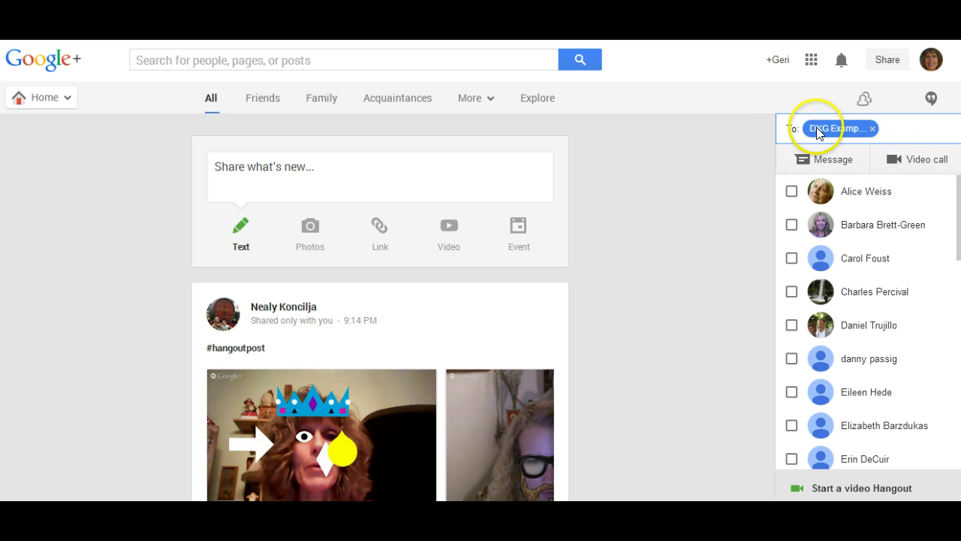
left_click(894, 165)
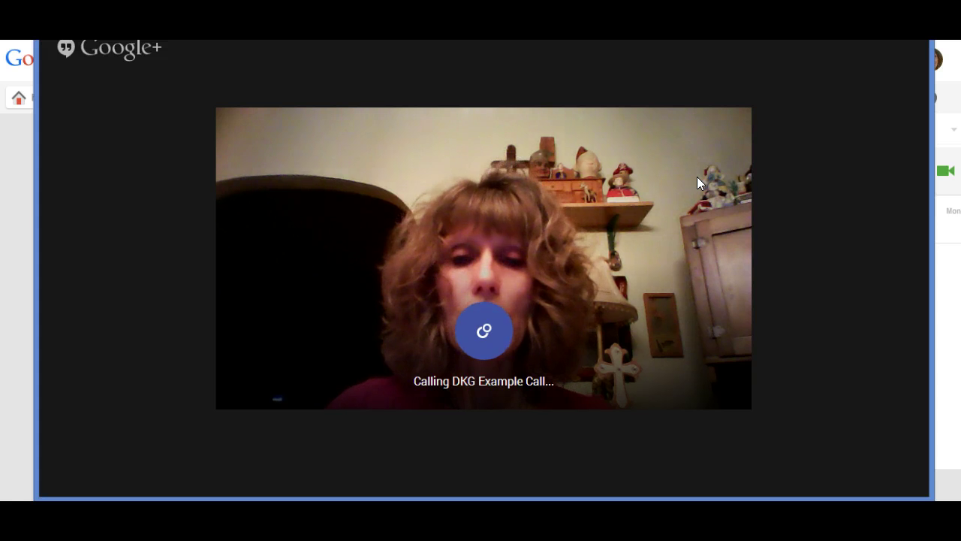
- Show the call controls while Hangouts is calling DKG Example Call
left_click(803, 75)
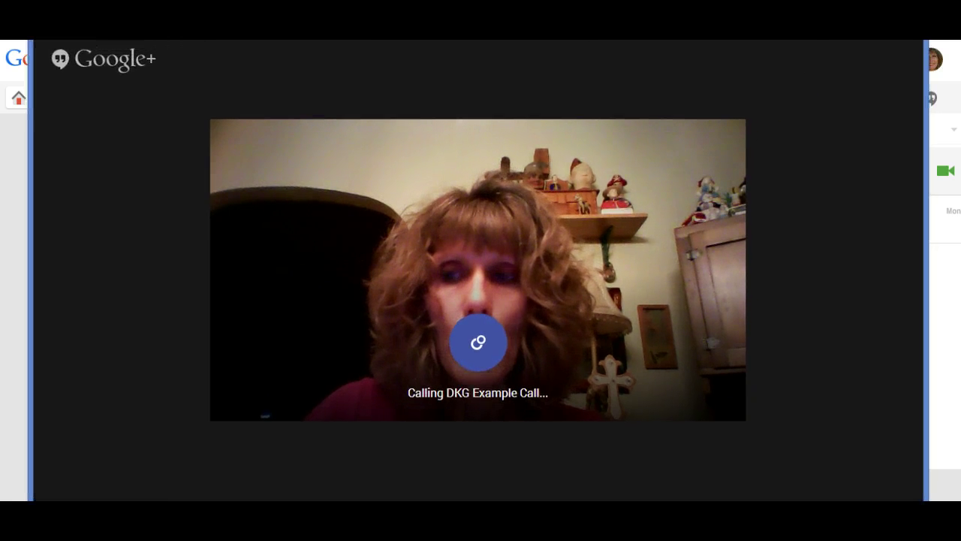
mouse_move(233, 201)
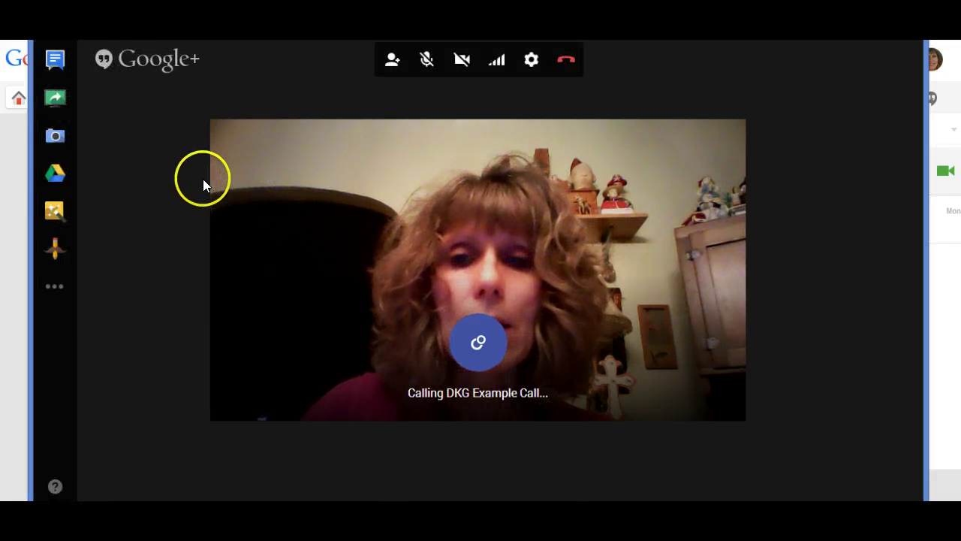